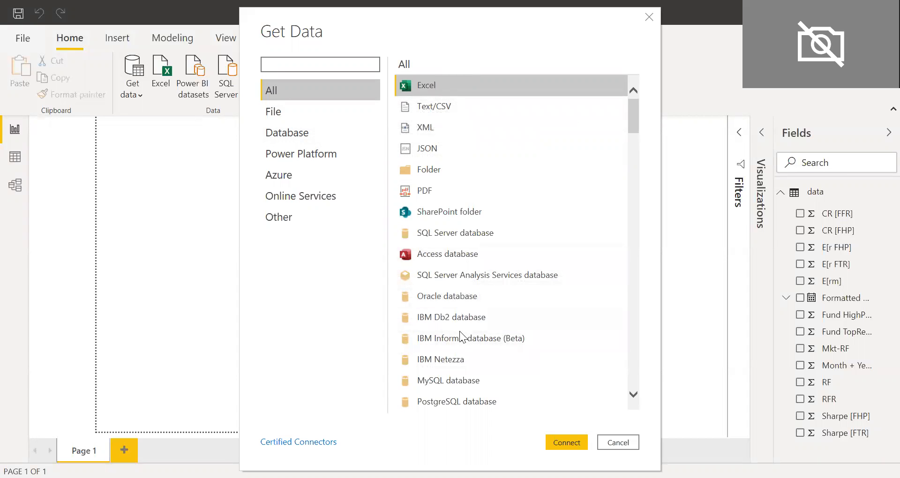
Browse through the full list of data connectors in the Get Data dialog, then close it.
scroll(469, 357, down, 3)
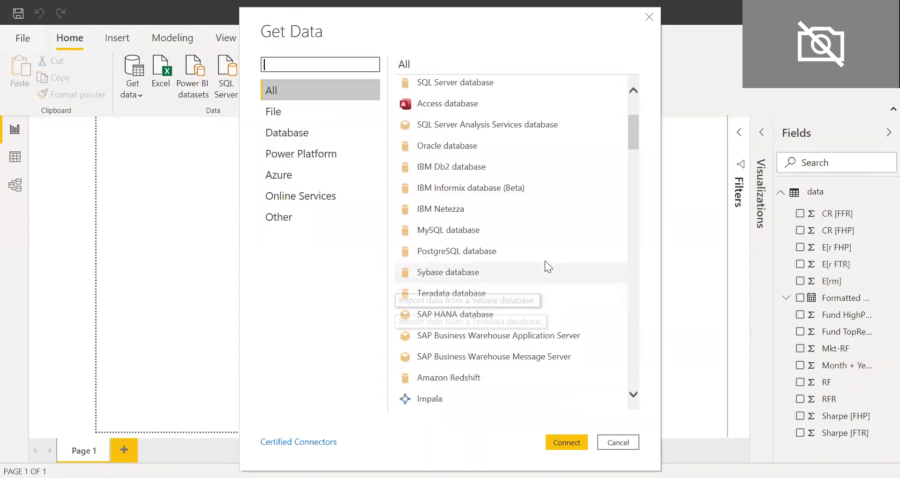
scroll(548, 265, down, 4)
scroll(483, 197, down, 1)
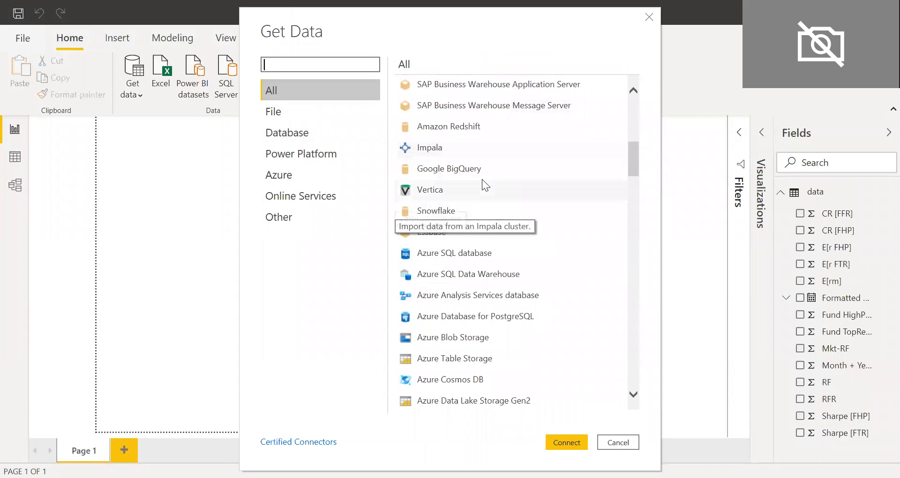
scroll(481, 173, down, 1)
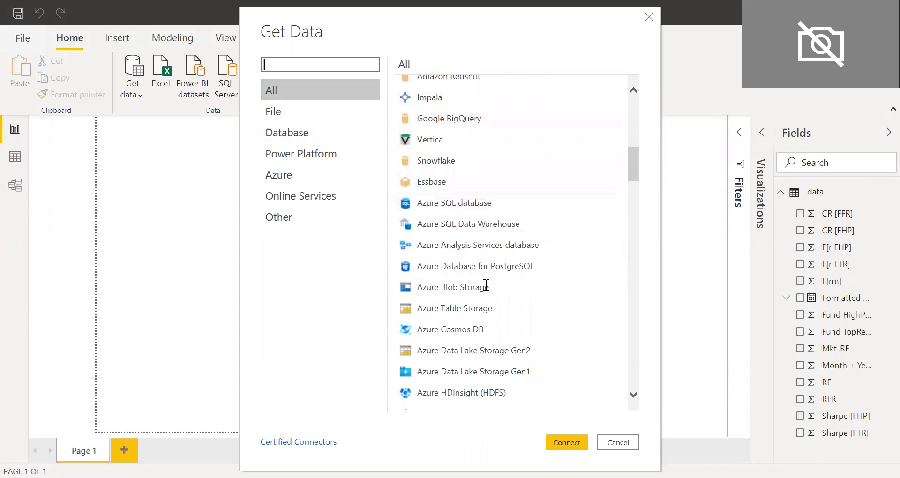
scroll(489, 324, down, 5)
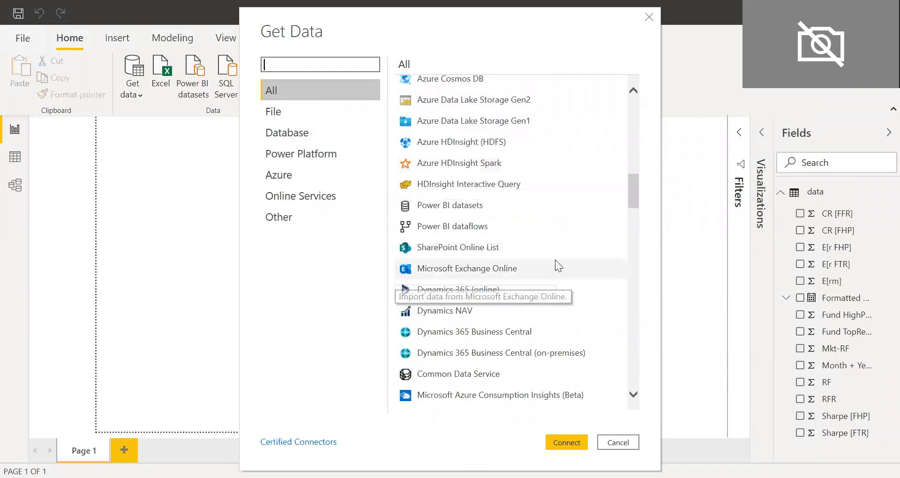
scroll(555, 254, down, 4)
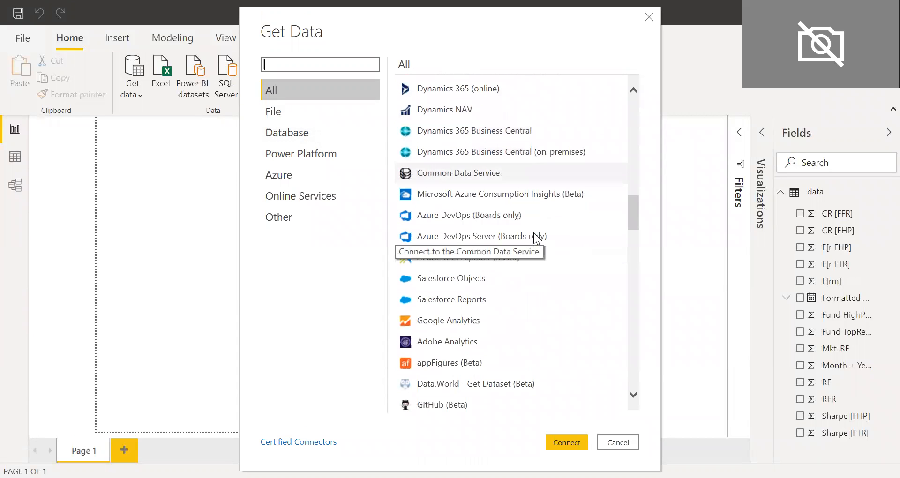
scroll(530, 292, down, 4)
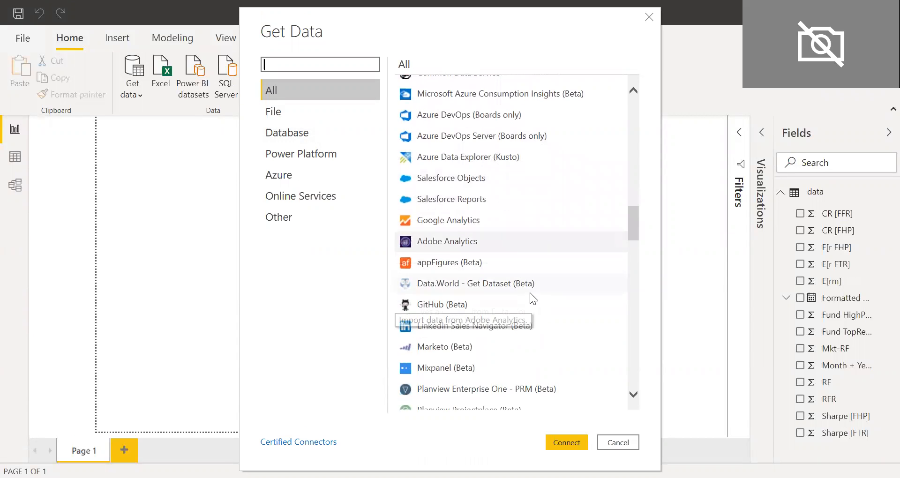
scroll(540, 278, down, 3)
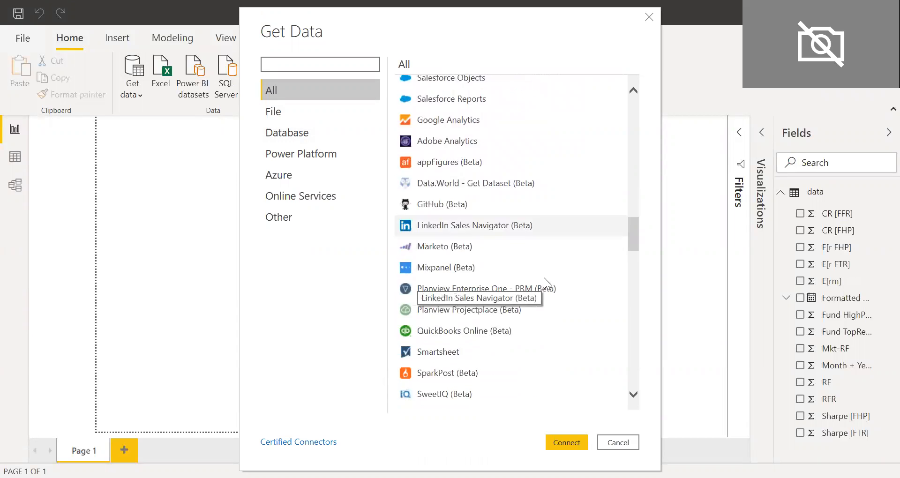
scroll(559, 275, down, 7)
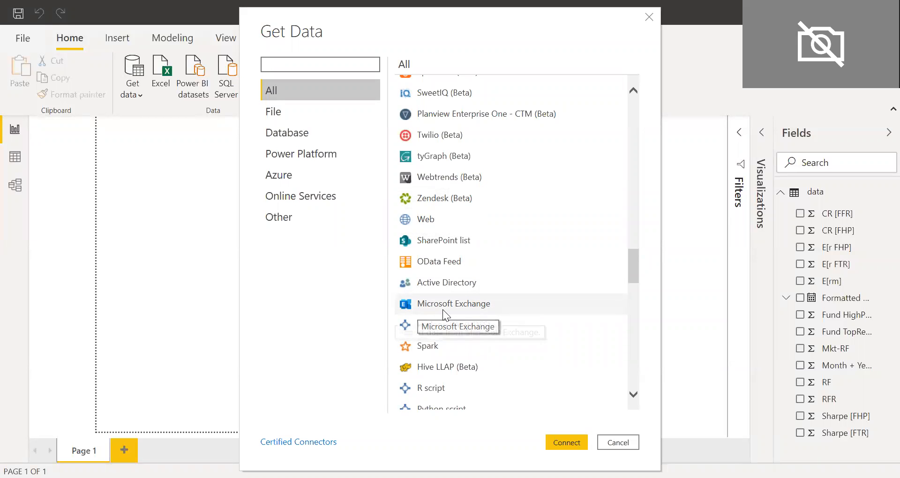
scroll(519, 308, down, 3)
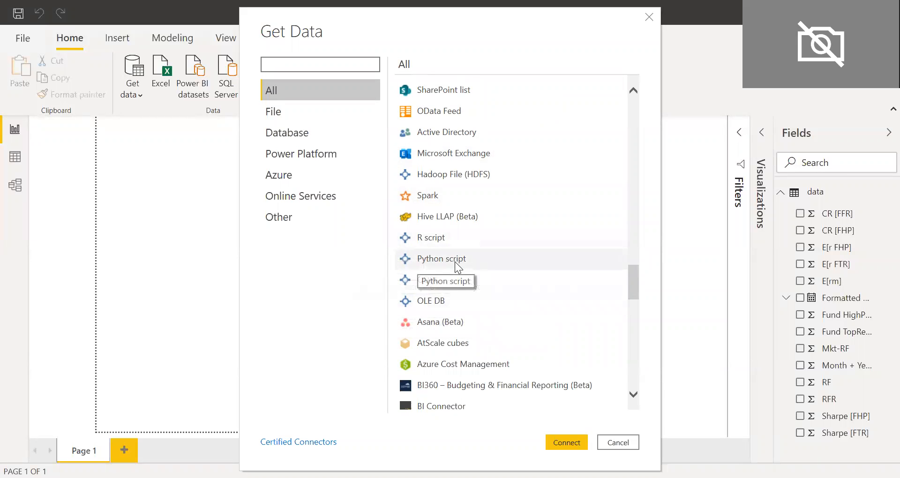
scroll(478, 271, down, 3)
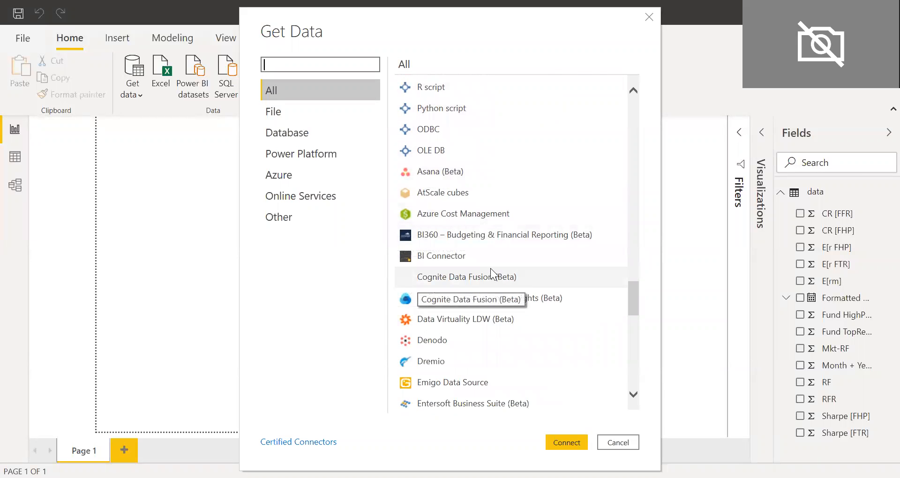
scroll(493, 272, down, 6)
scroll(491, 290, down, 1)
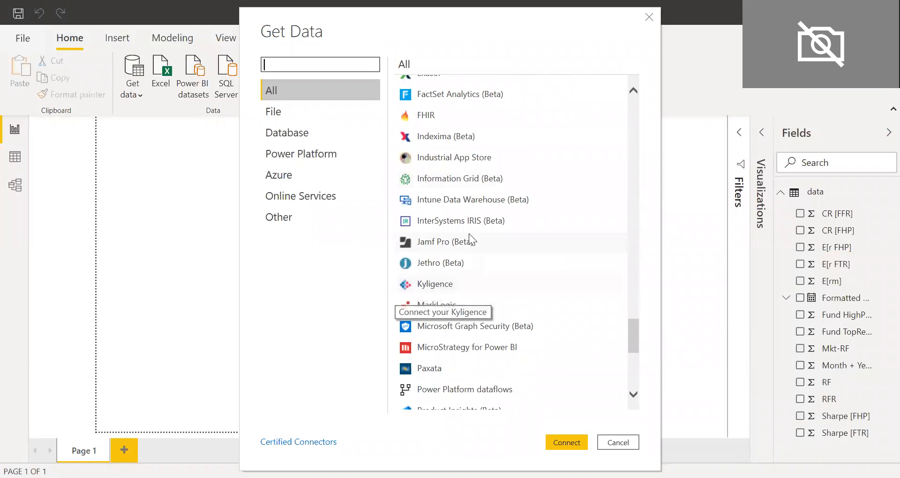
scroll(464, 235, down, 1)
scroll(499, 298, up, 20)
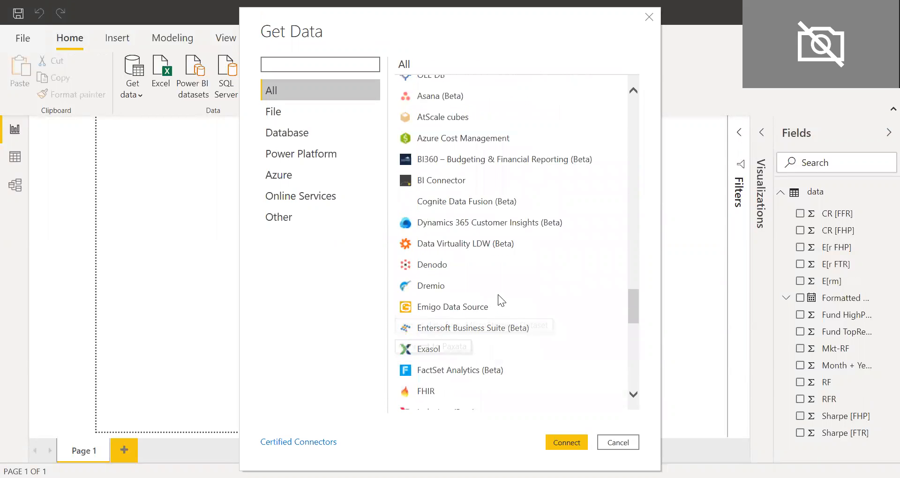
scroll(488, 203, up, 10)
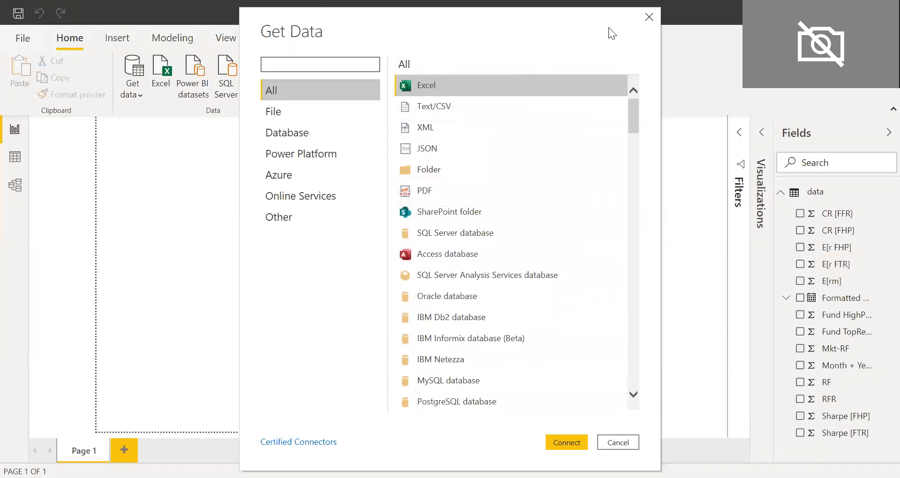
key(Escape)
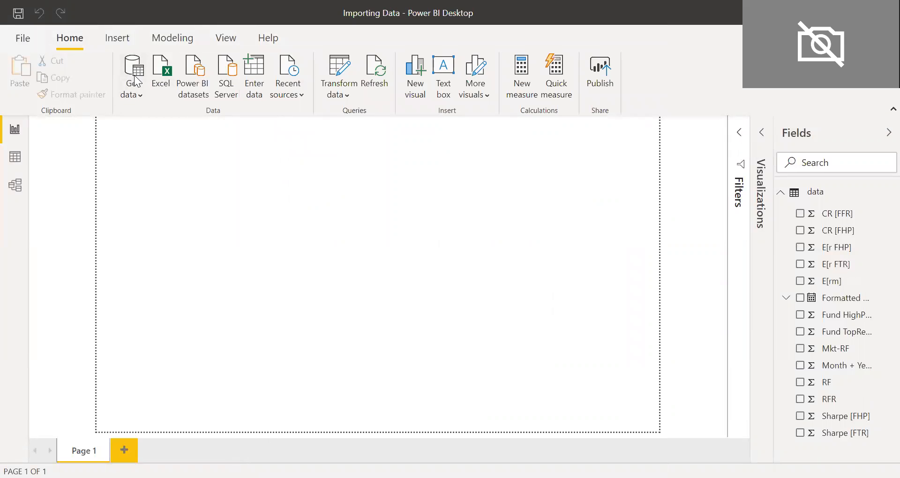
Start an Excel import and open Homework_4_data from the Investments > Module 4 folder.
click(166, 71)
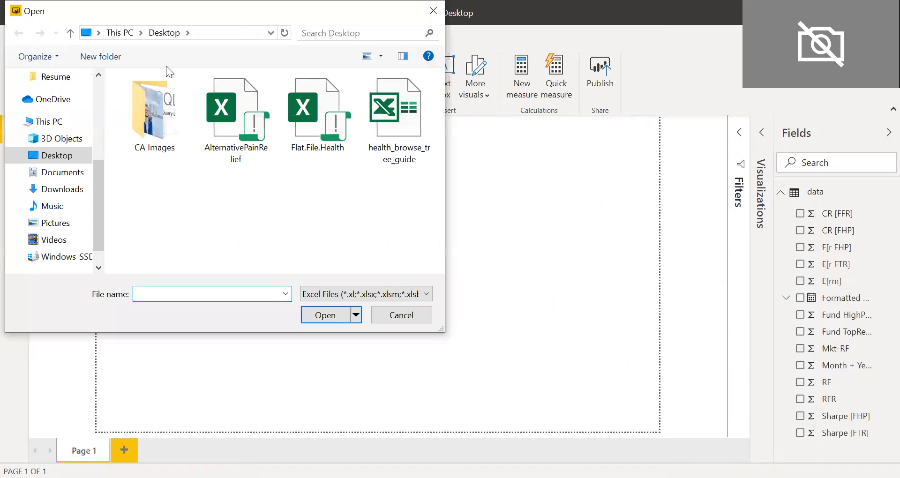
scroll(81, 182, up, 5)
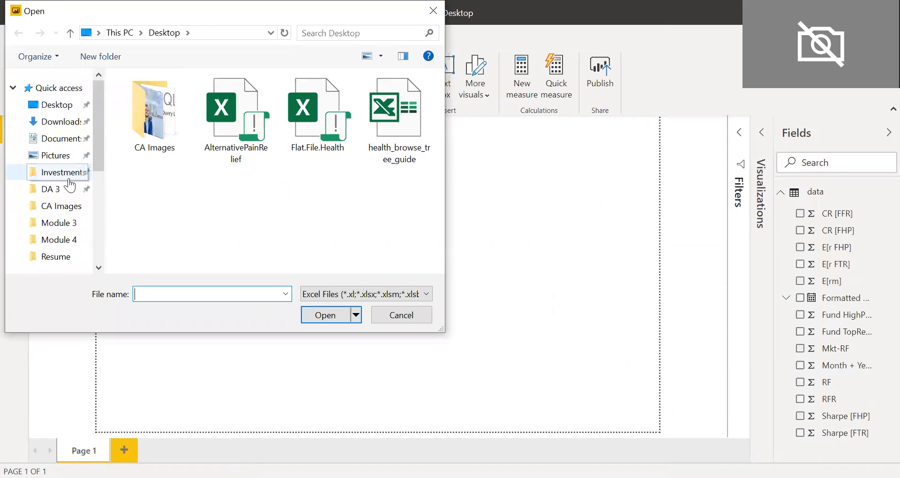
click(49, 106)
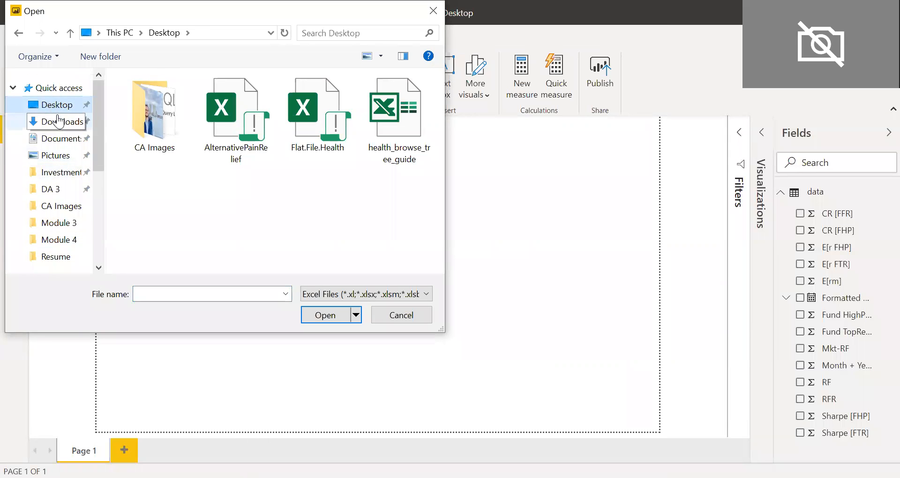
click(63, 174)
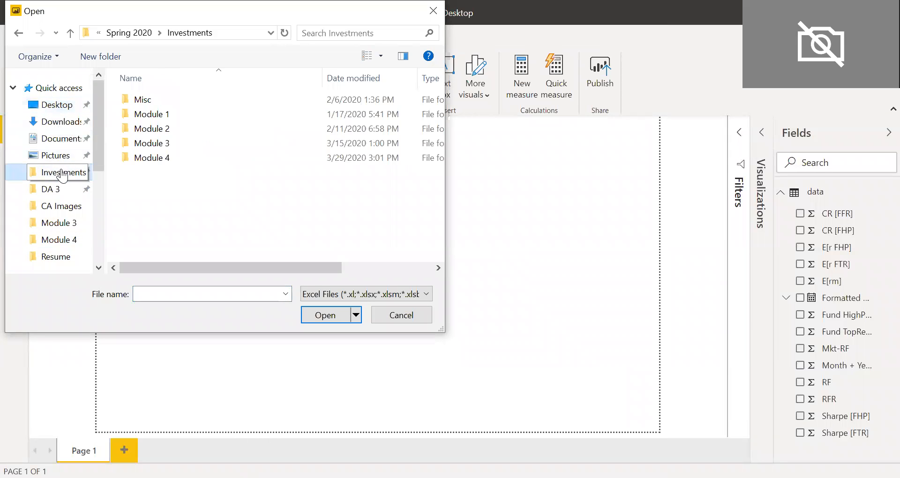
double_click(151, 159)
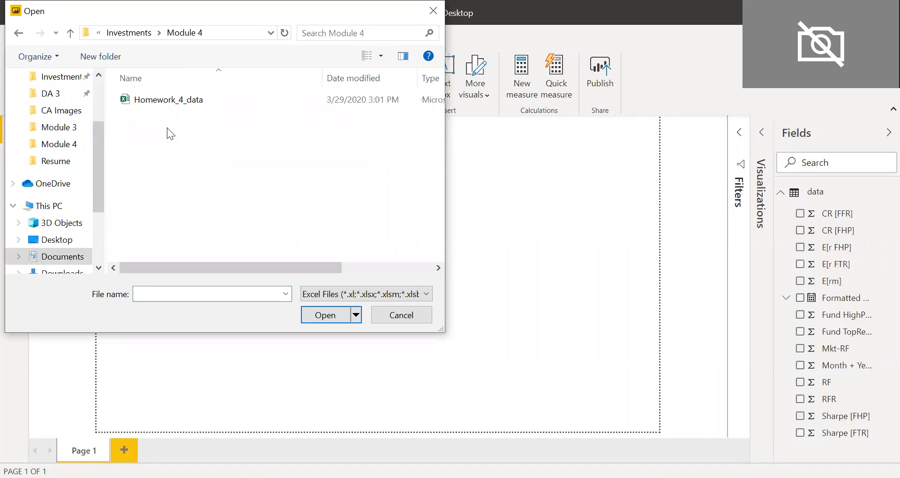
click(174, 100)
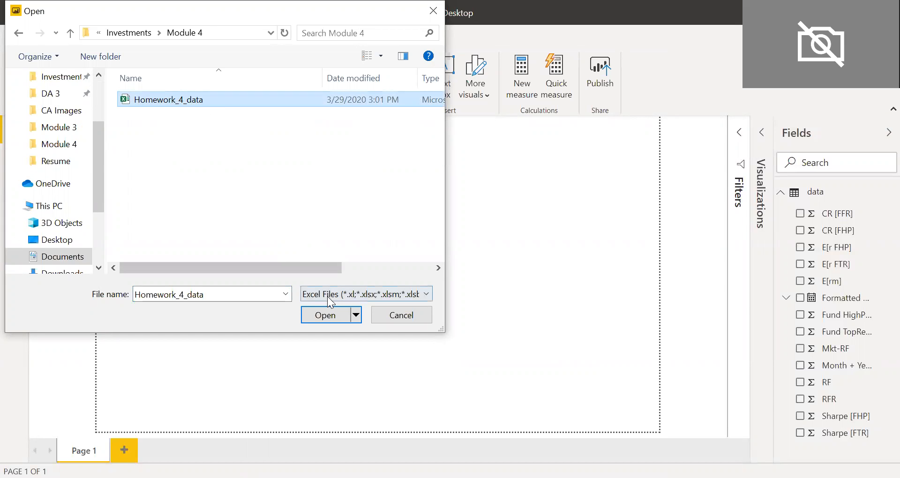
click(333, 318)
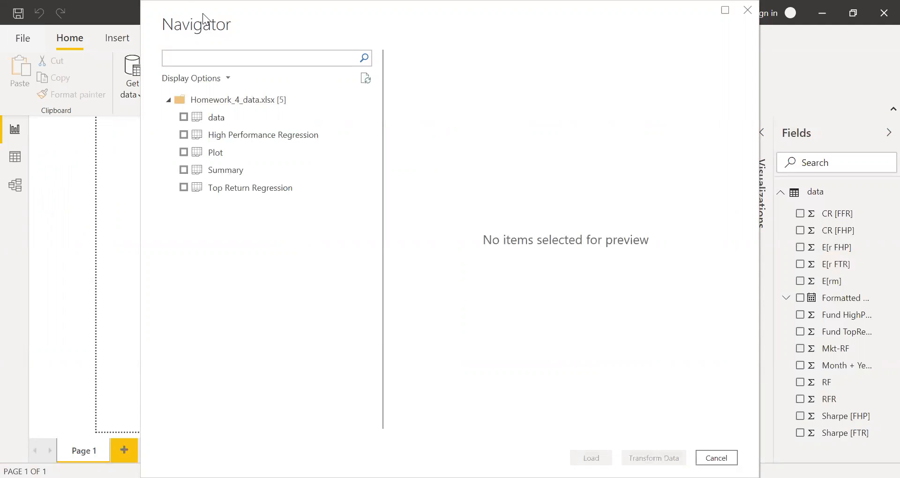
Select the data sheet in the Navigator, preview it, and load it.
click(186, 118)
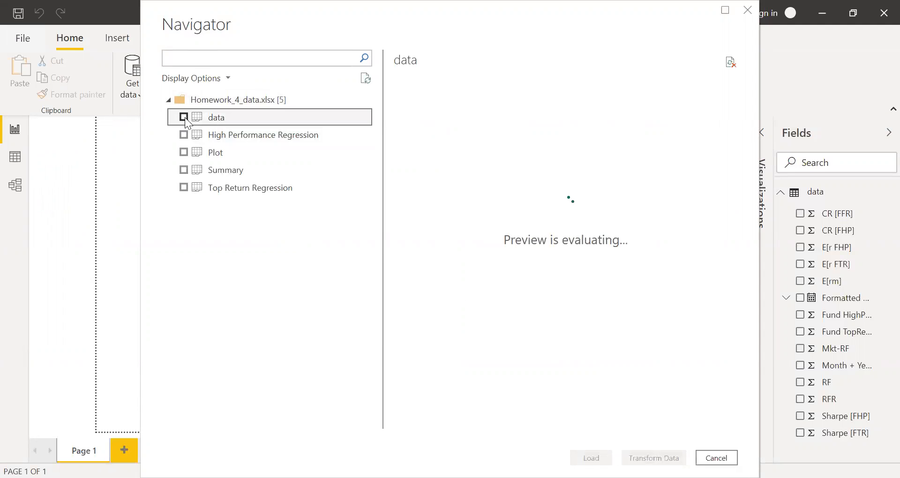
click(184, 117)
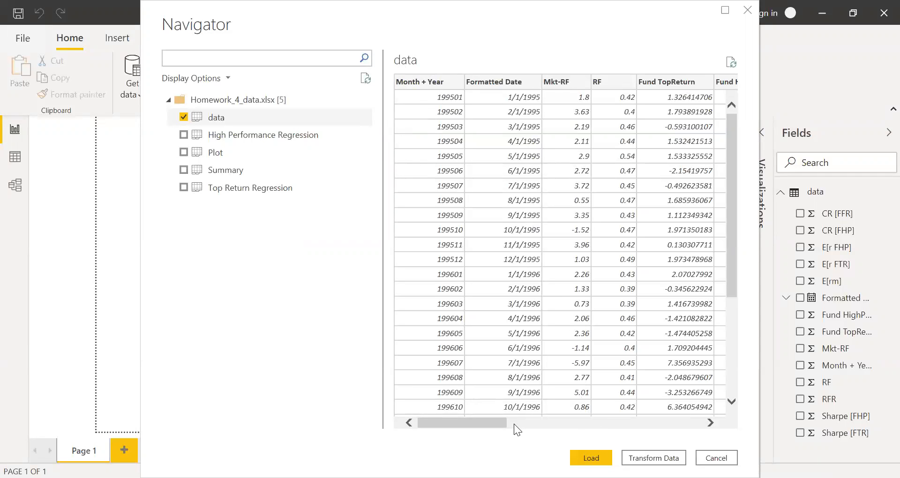
mouse_move(494, 424)
mouse_down()
mouse_move(694, 420)
mouse_move(484, 432)
mouse_up()
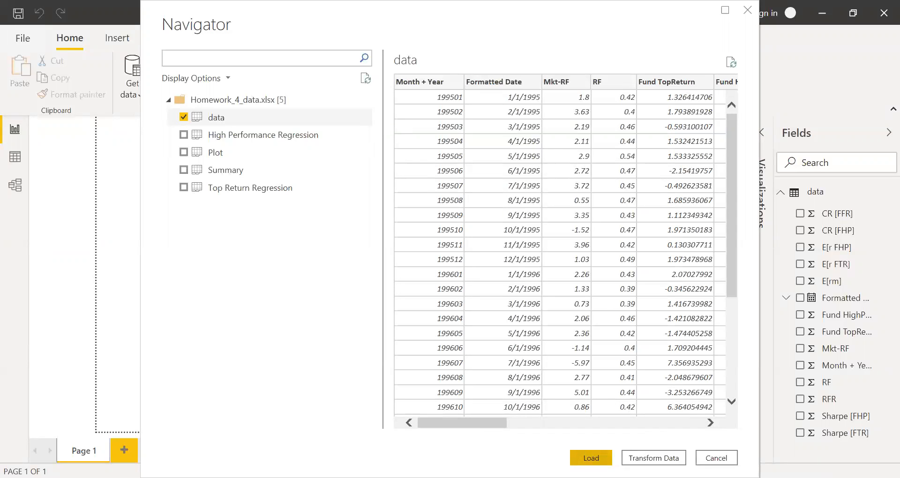
click(591, 458)
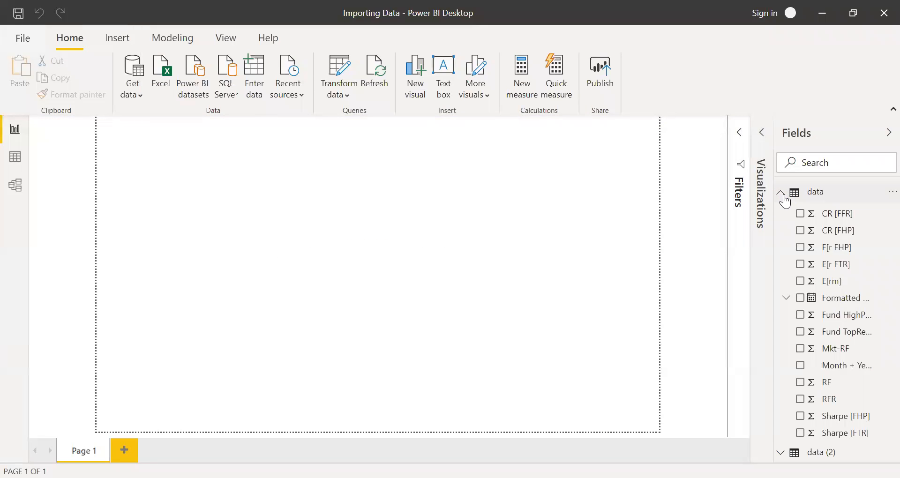
Switch to Data view and open the newly loaded data (2) table to inspect its columns.
click(783, 194)
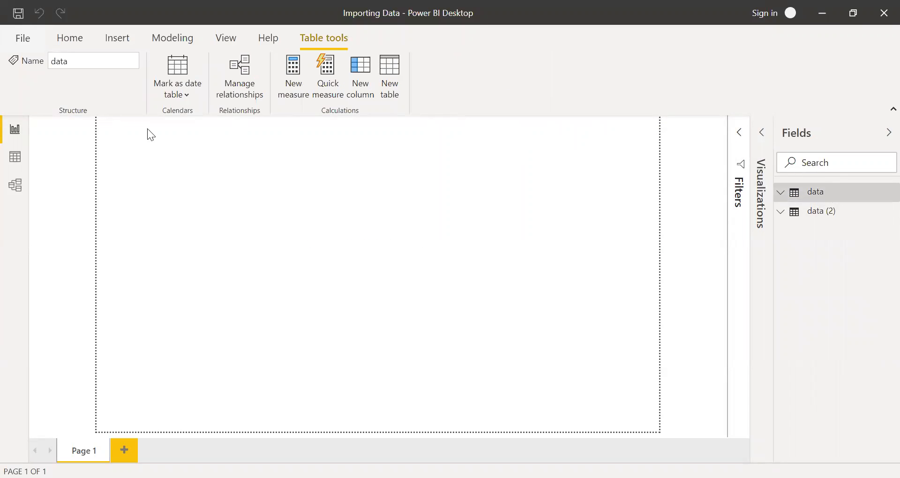
click(14, 160)
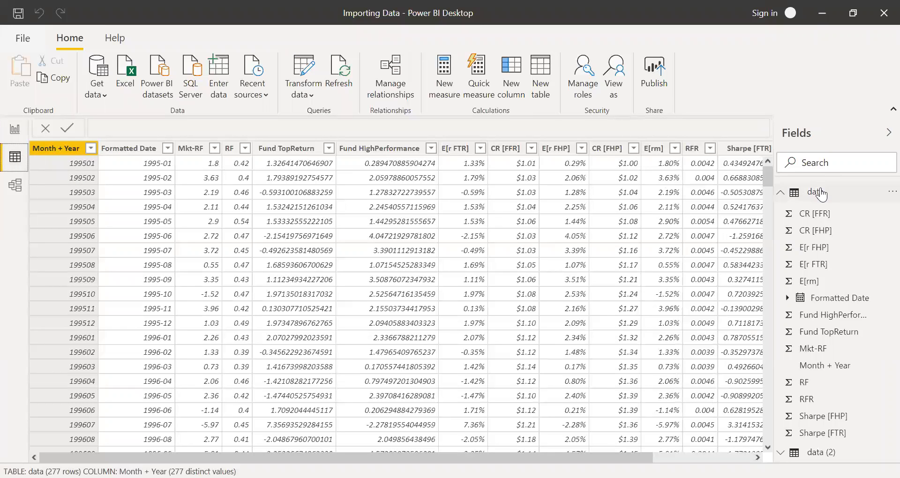
click(781, 192)
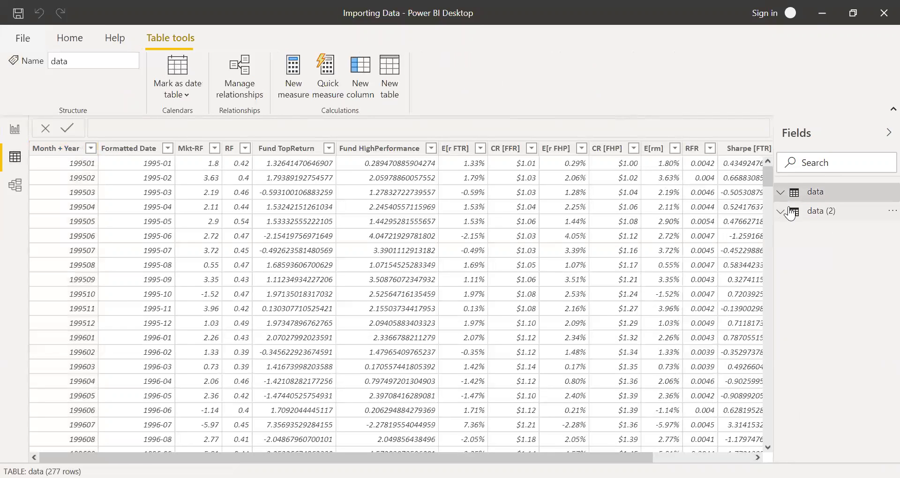
click(823, 215)
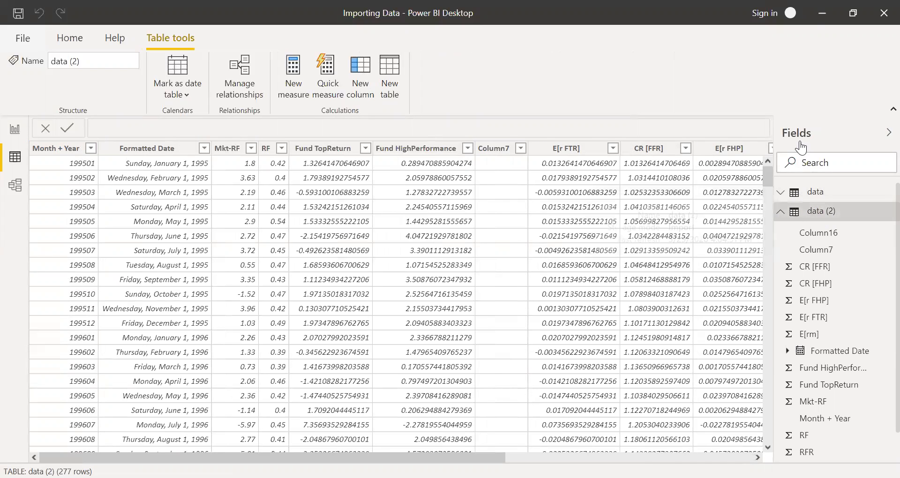
click(888, 133)
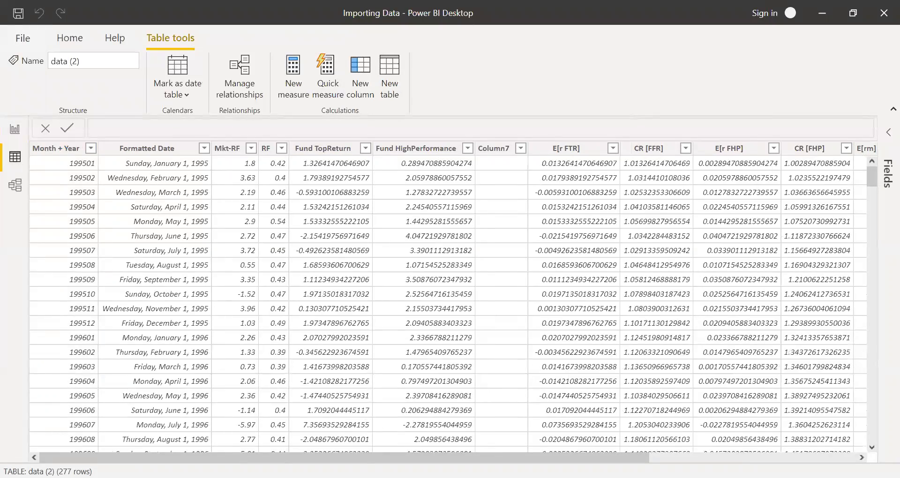
mouse_move(350, 457)
mouse_down()
mouse_move(605, 457)
mouse_move(358, 453)
mouse_up()
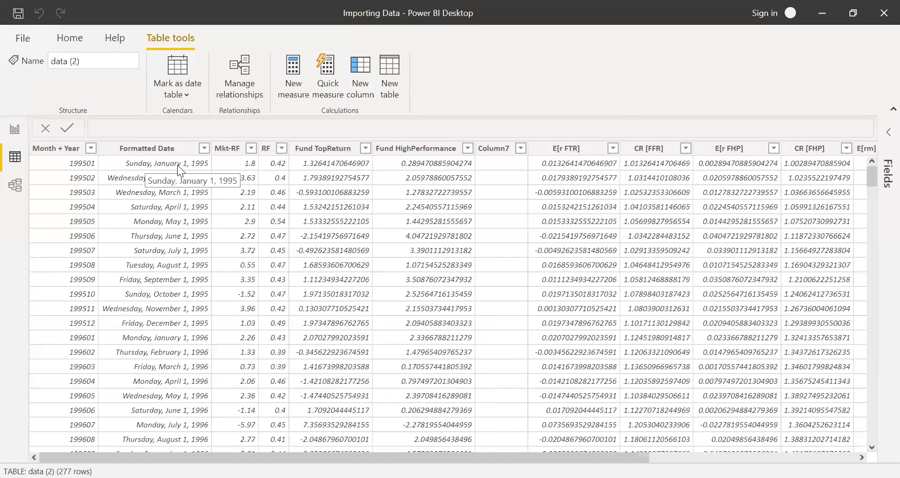
Set the Formatted Date column's format to 2001-03 (yyyy-mm).
click(150, 149)
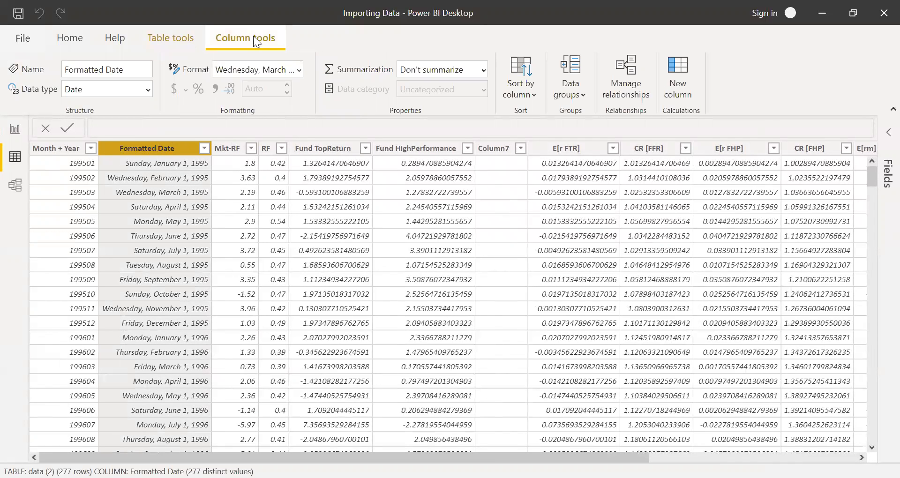
click(298, 72)
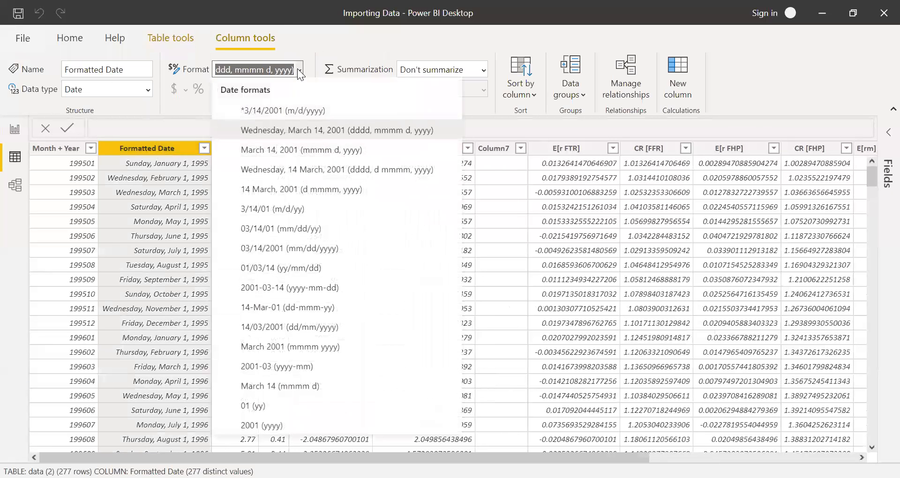
click(271, 370)
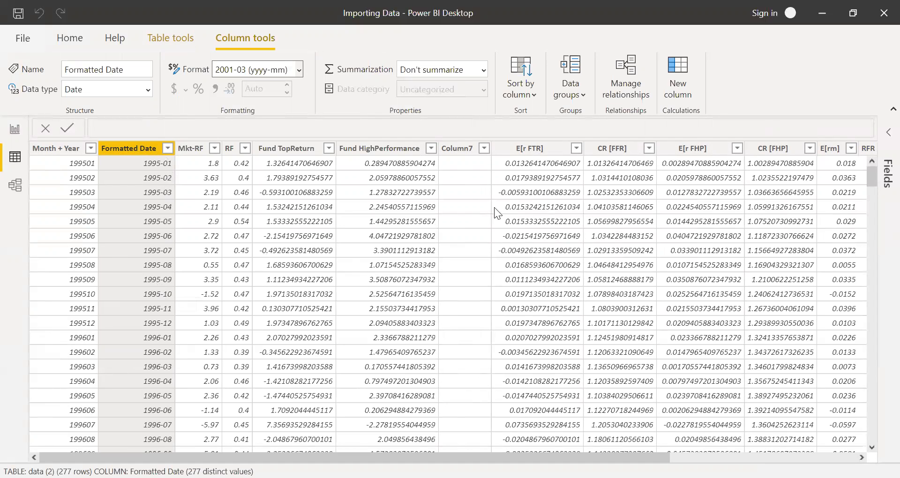
drag(355, 458, 433, 458)
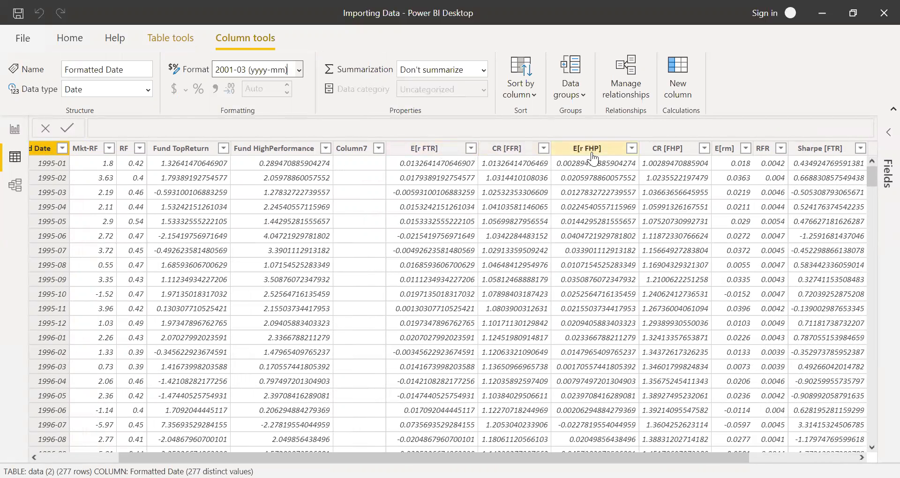
Format the E[r FTR], E[r FHP] and E[rm] columns as percentages.
click(454, 150)
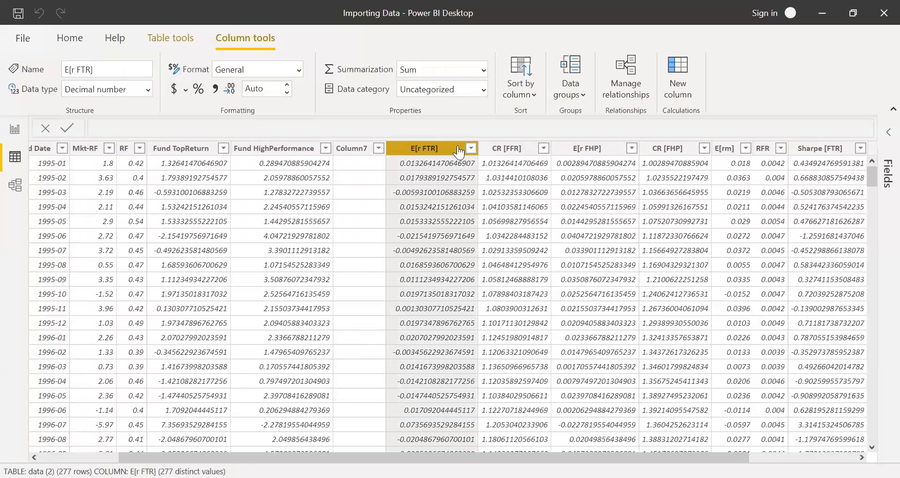
click(200, 94)
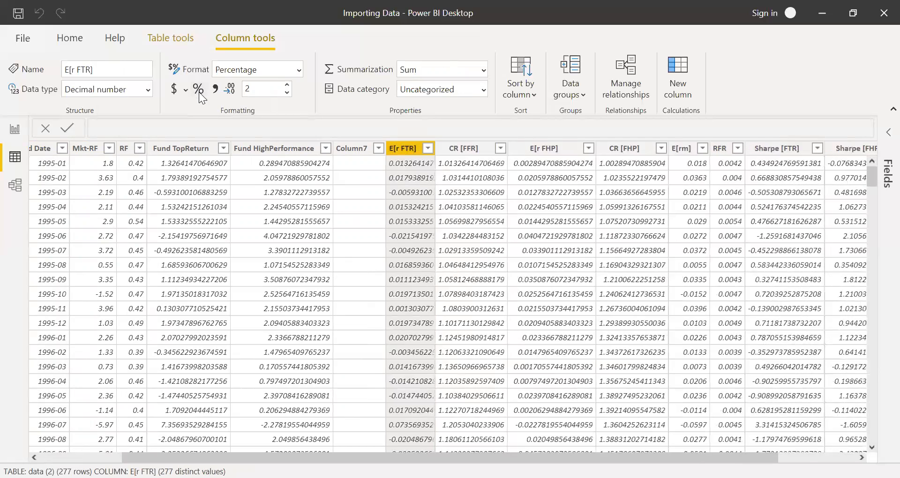
click(544, 148)
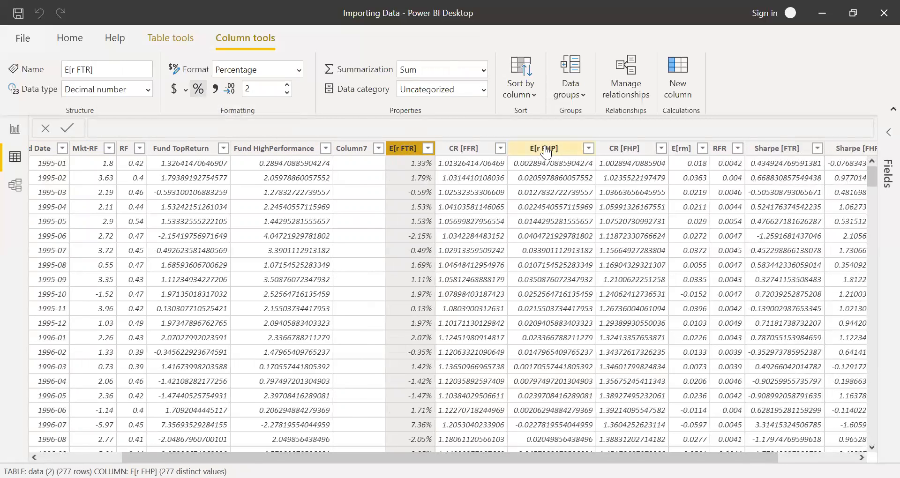
click(199, 90)
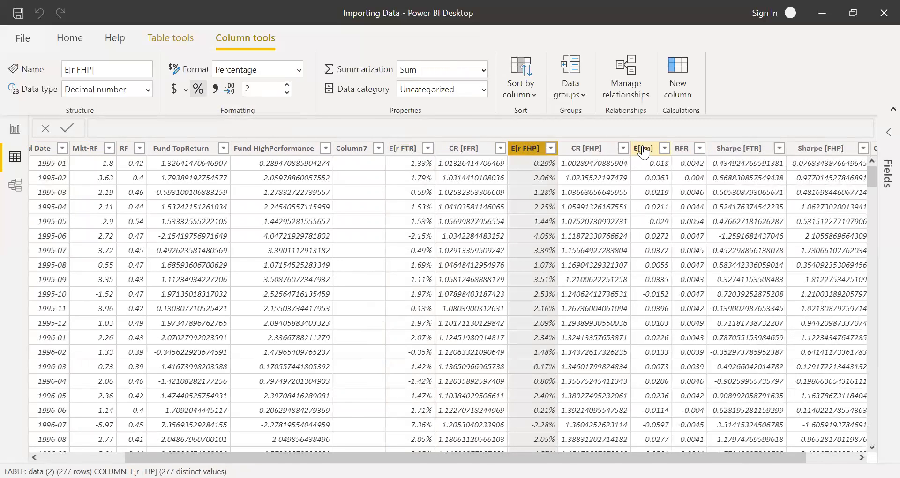
click(646, 149)
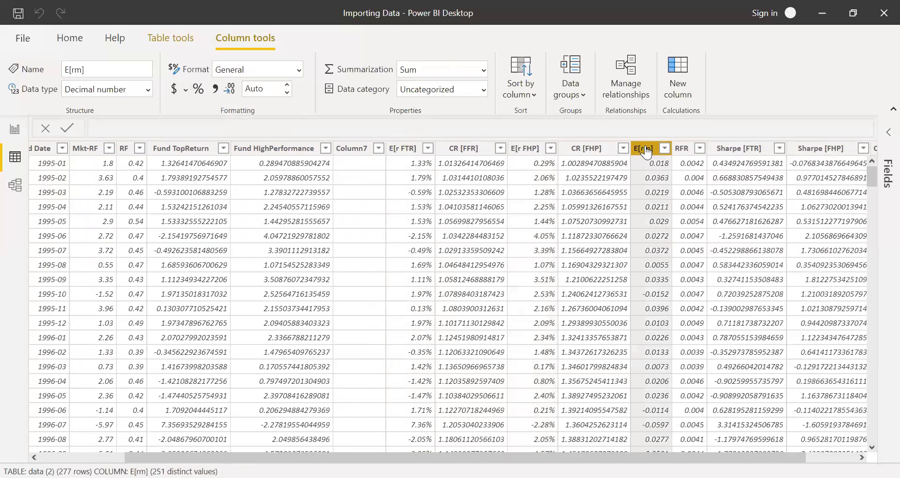
click(201, 93)
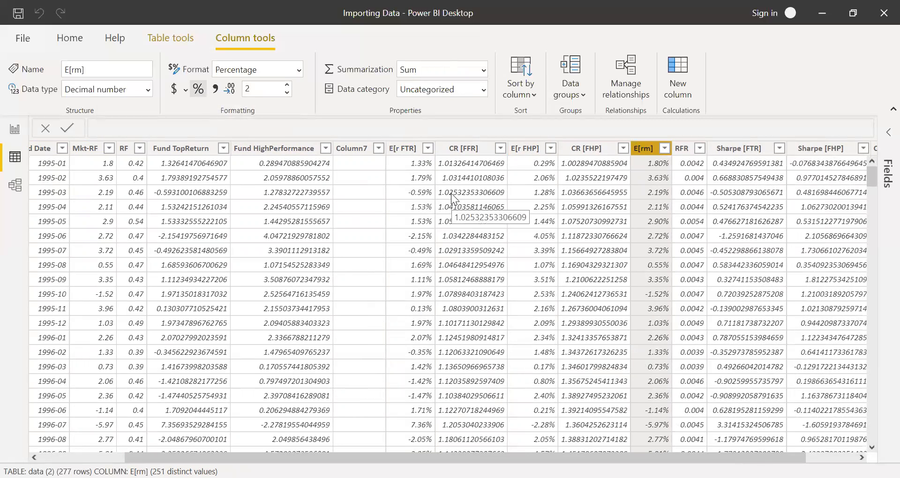
Format the CR [FFR] and CR [FHP] columns as currency with 2 decimal places.
click(461, 151)
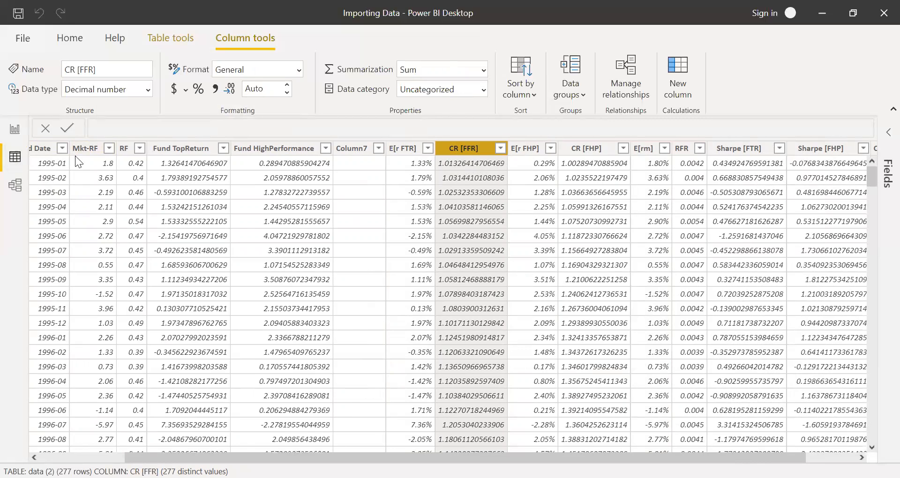
click(174, 92)
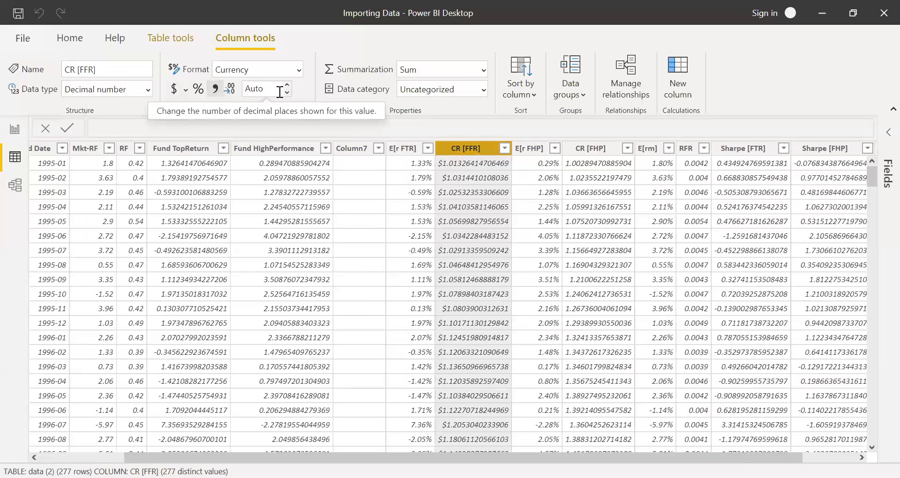
click(287, 86)
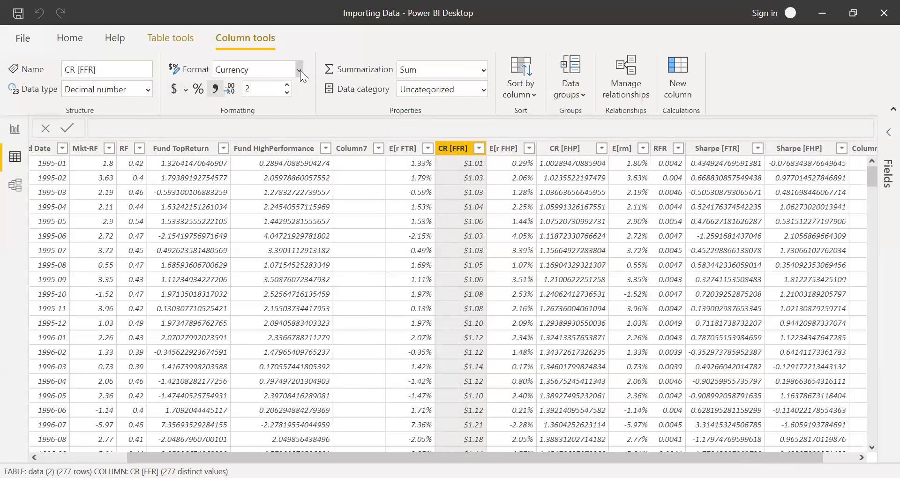
click(299, 70)
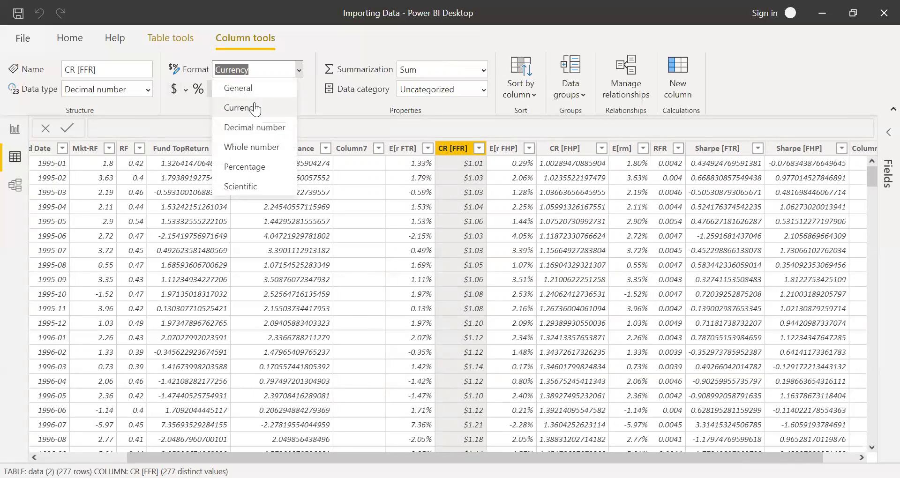
click(310, 87)
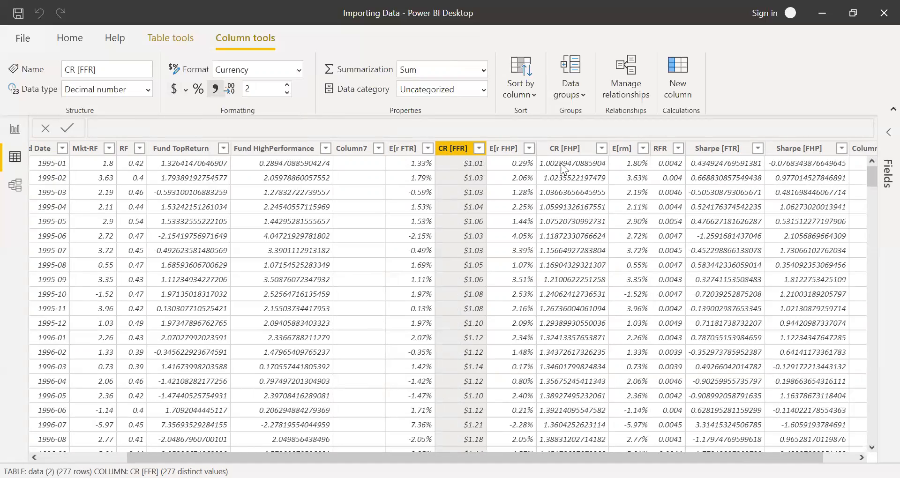
click(565, 151)
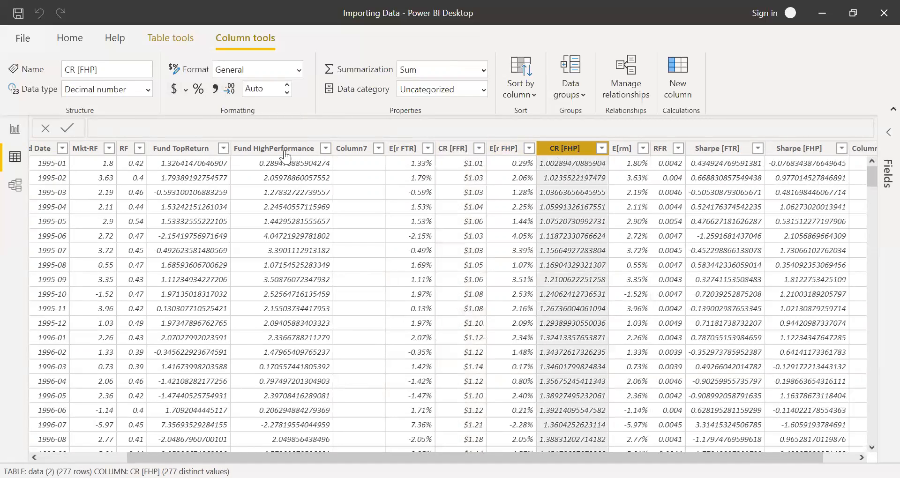
click(175, 88)
click(286, 85)
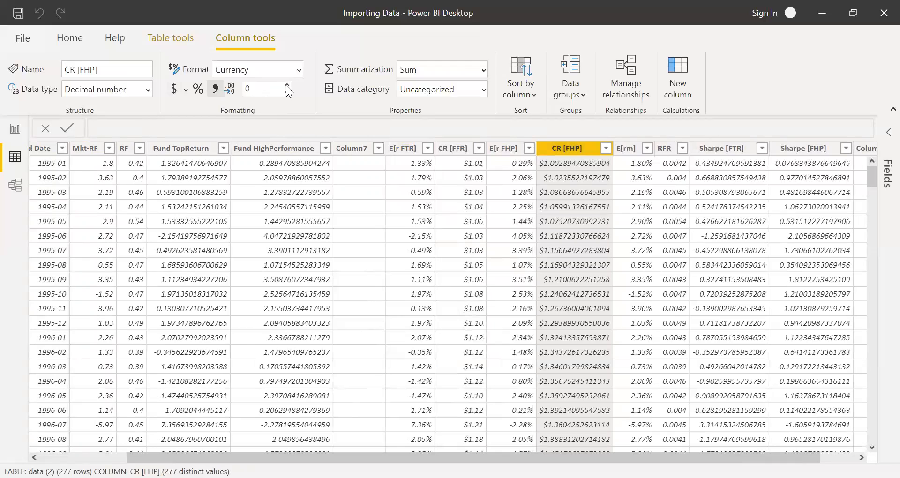
double_click(256, 94)
text(2)
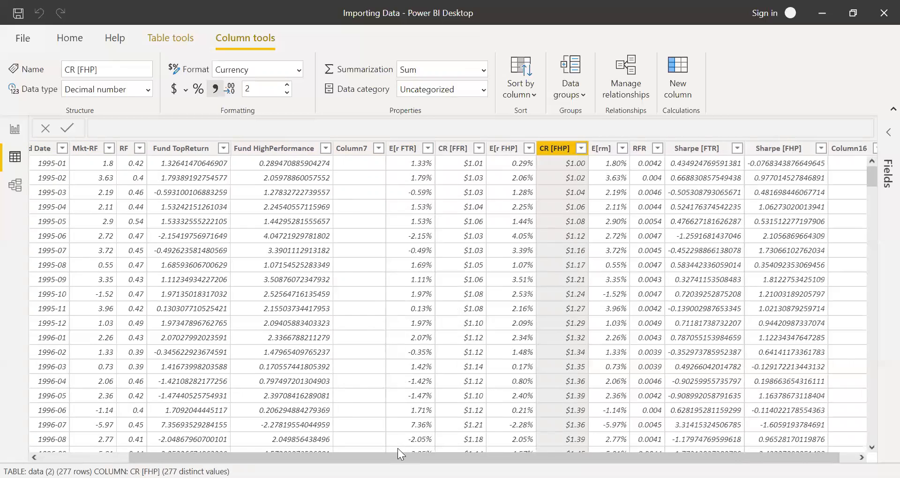
drag(400, 454, 417, 454)
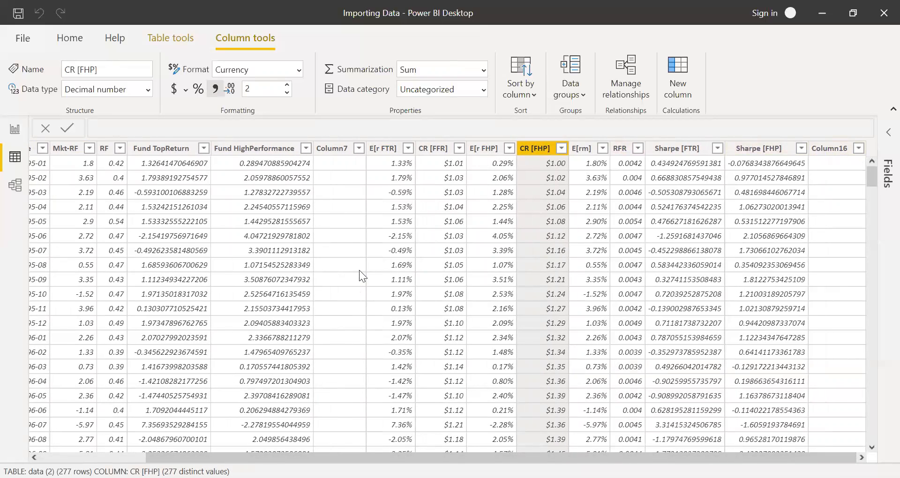
Delete the empty Column7 and Column16 columns from the table.
click(331, 149)
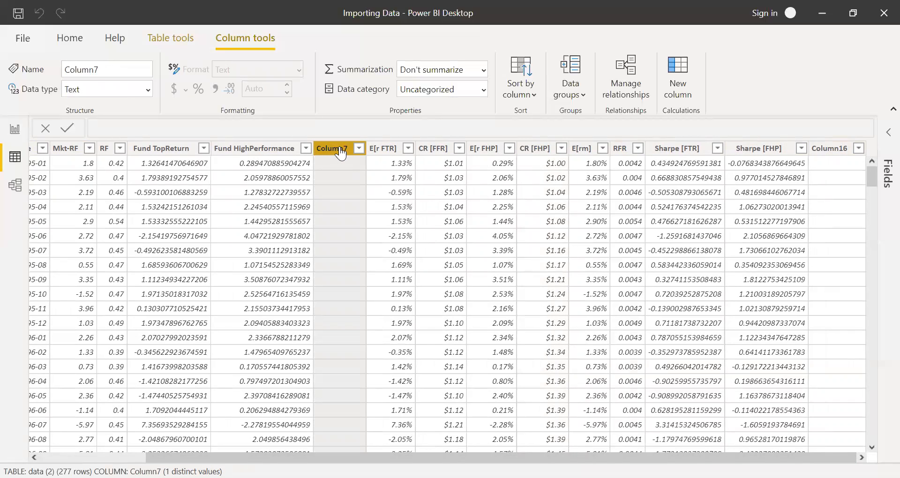
right_click(341, 148)
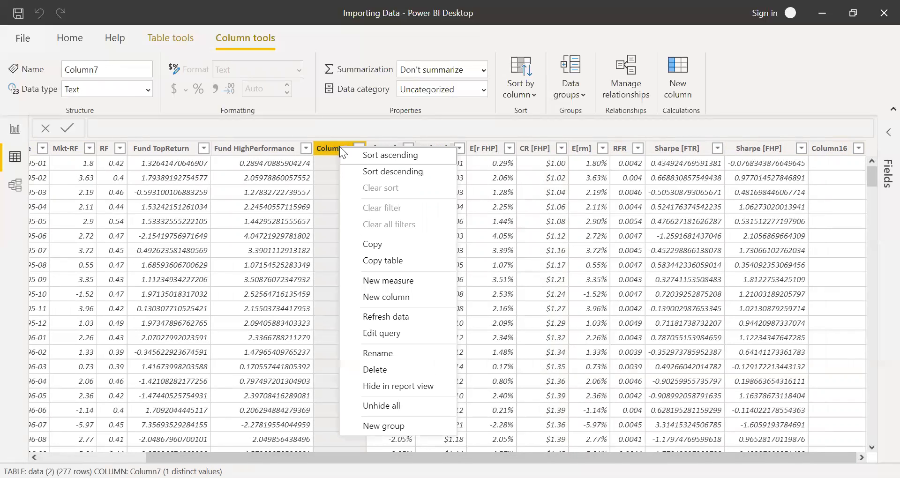
click(386, 370)
click(510, 270)
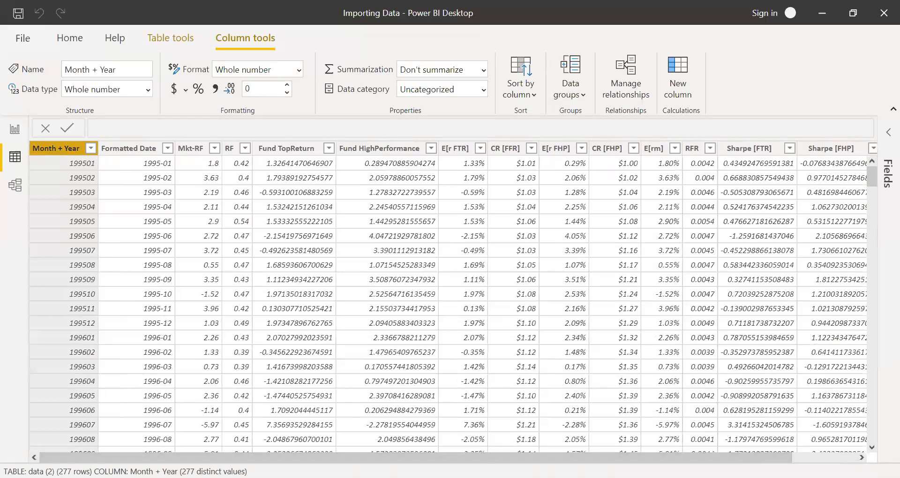
drag(598, 458, 670, 457)
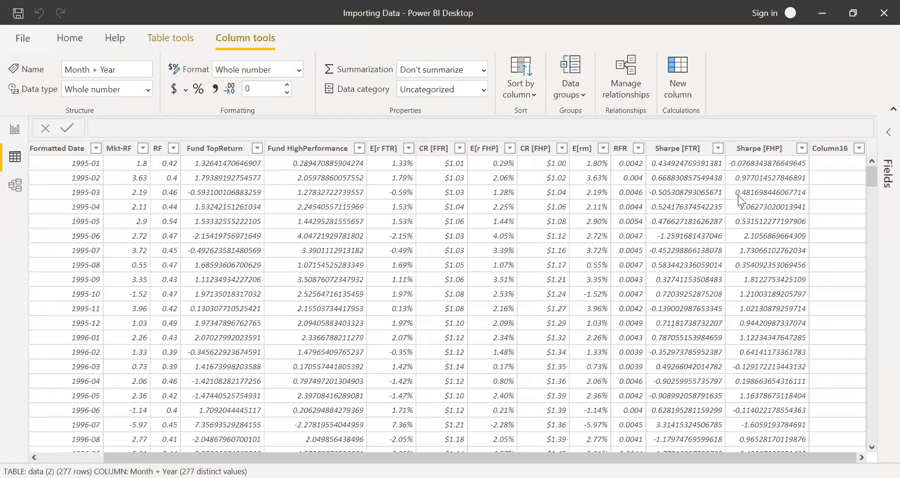
click(831, 148)
right_click(831, 148)
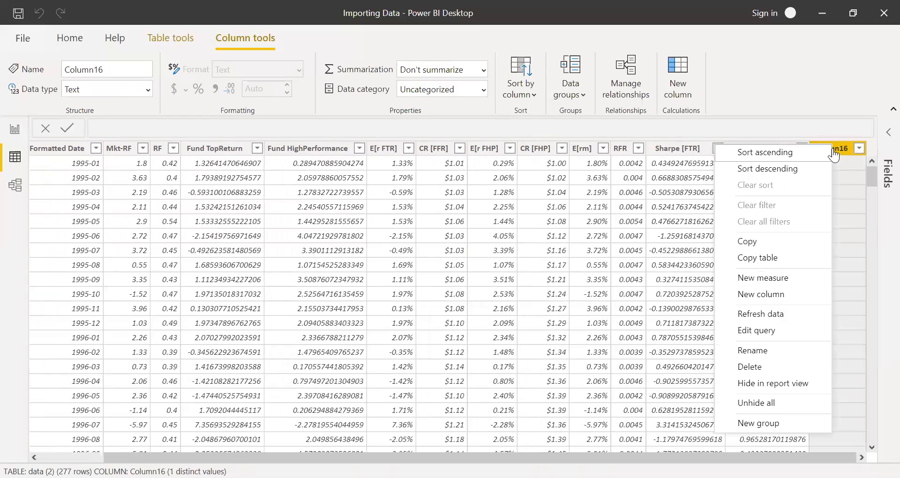
click(773, 367)
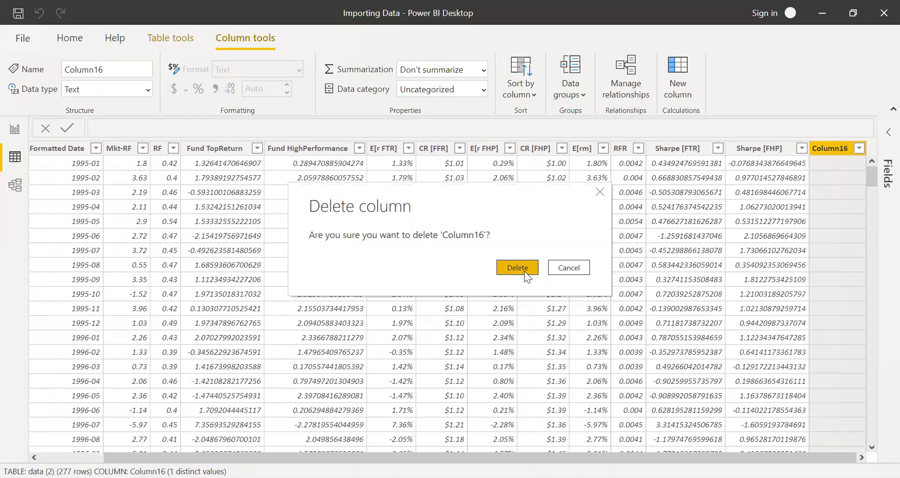
click(518, 267)
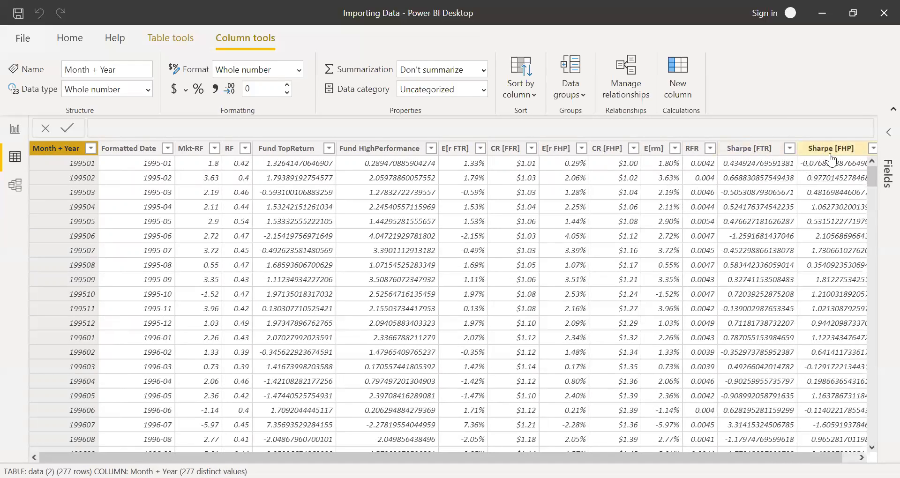
Open the Fields pane, switch to Report view and expand the data (2) table to review its fields.
click(885, 134)
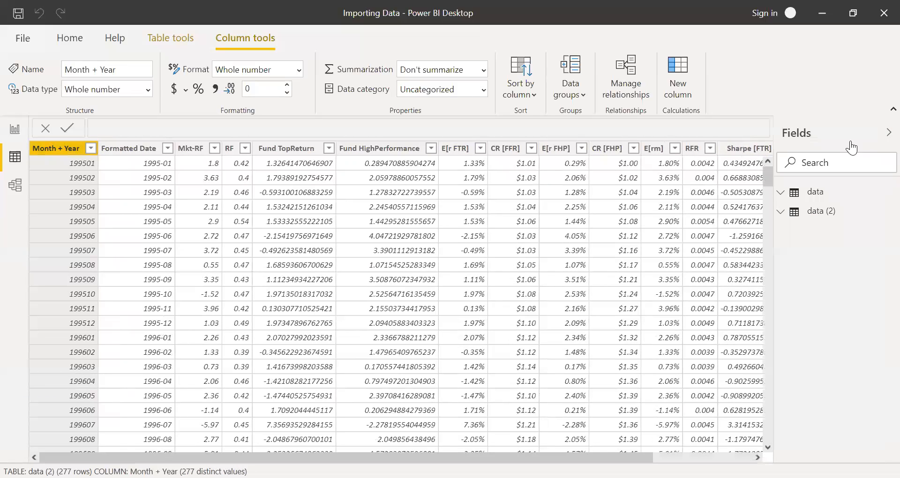
click(781, 213)
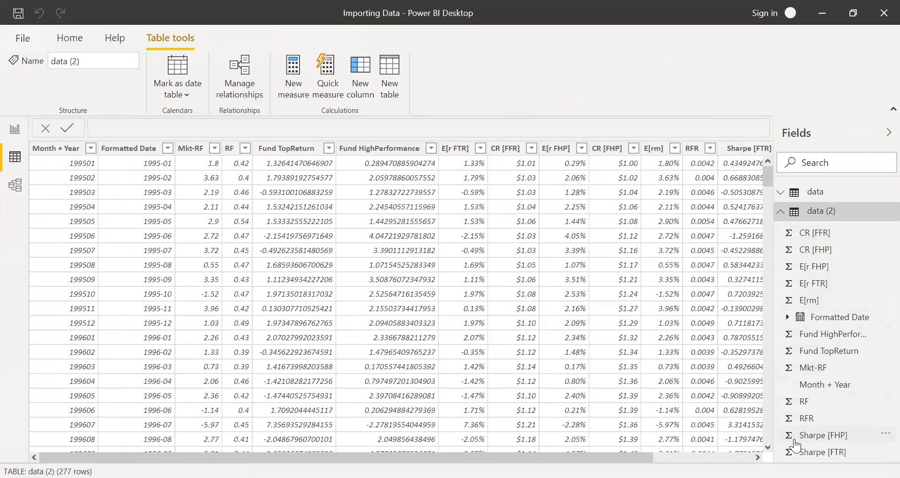
mouse_move(605, 458)
mouse_down()
mouse_move(704, 457)
mouse_move(610, 449)
mouse_up()
click(15, 130)
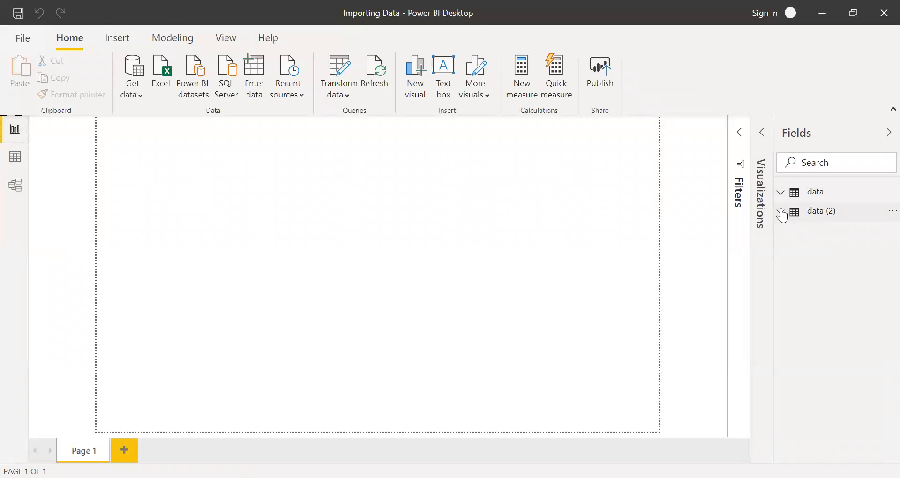
click(791, 212)
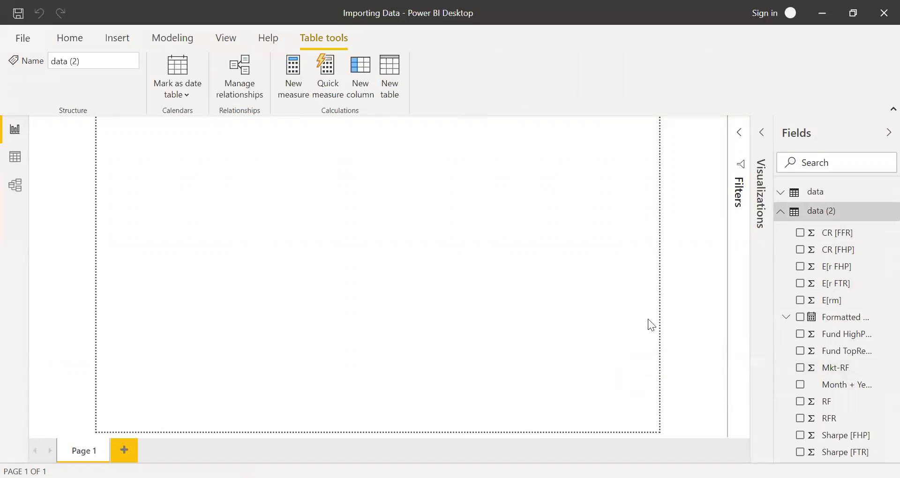
click(483, 194)
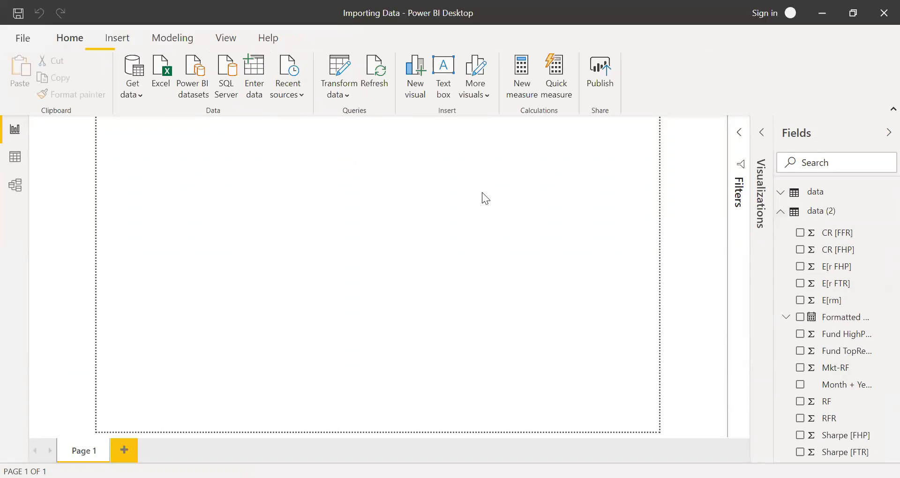